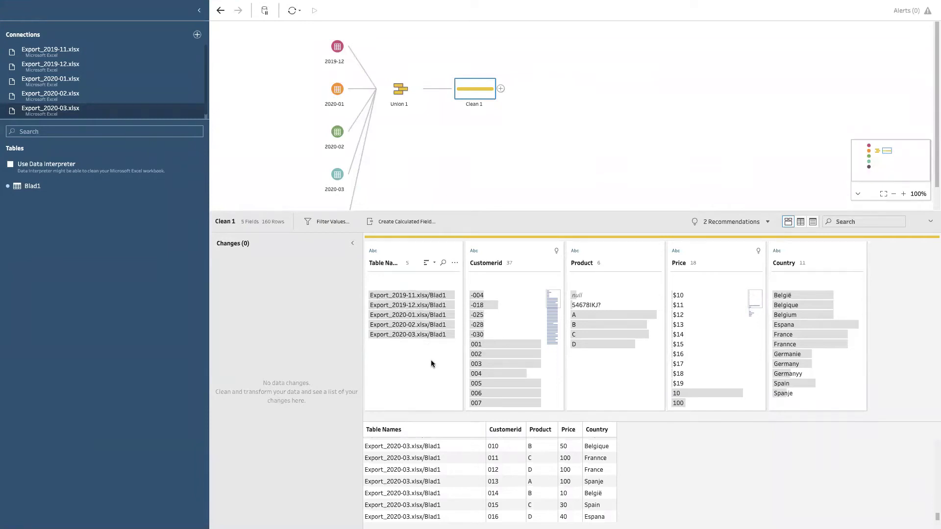
Step: Add a Year calculated field to Clean 1 with formula mid([Table Names],8,4), yielding 2019 and 2020
{"action": "left_click", "coordinate": [413, 221]}
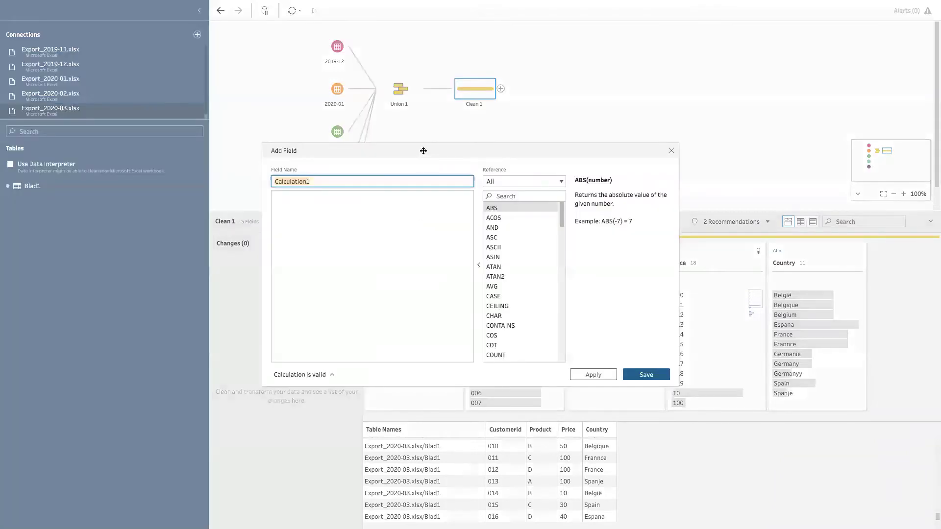
{"action": "left_click_drag", "start_coordinate": [424, 151], "coordinate": [563, 221]}
{"action": "left_click", "coordinate": [690, 223]}
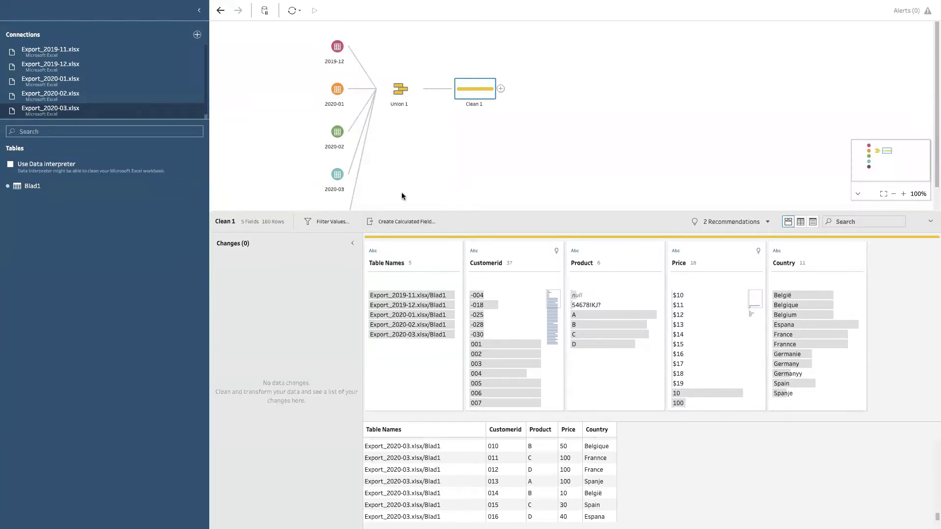
{"action": "left_click", "coordinate": [407, 225]}
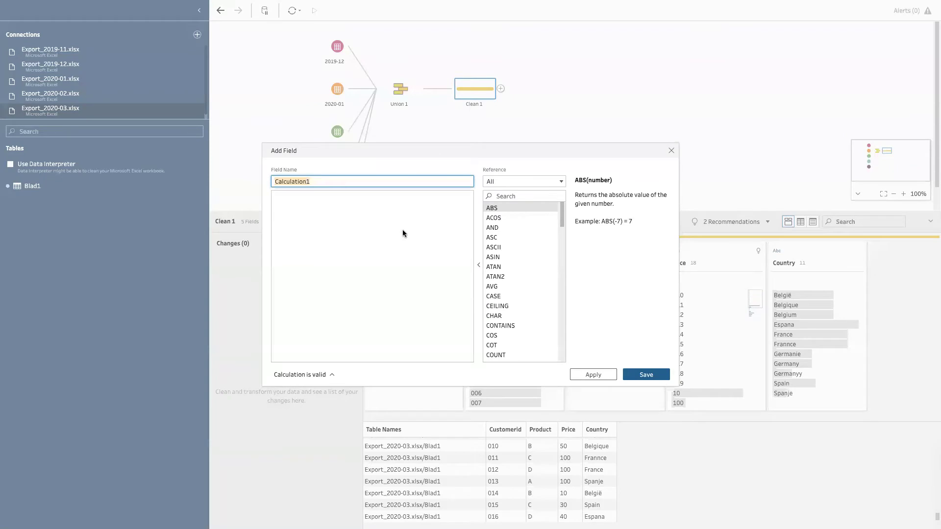
{"action": "type", "text": "Year"}
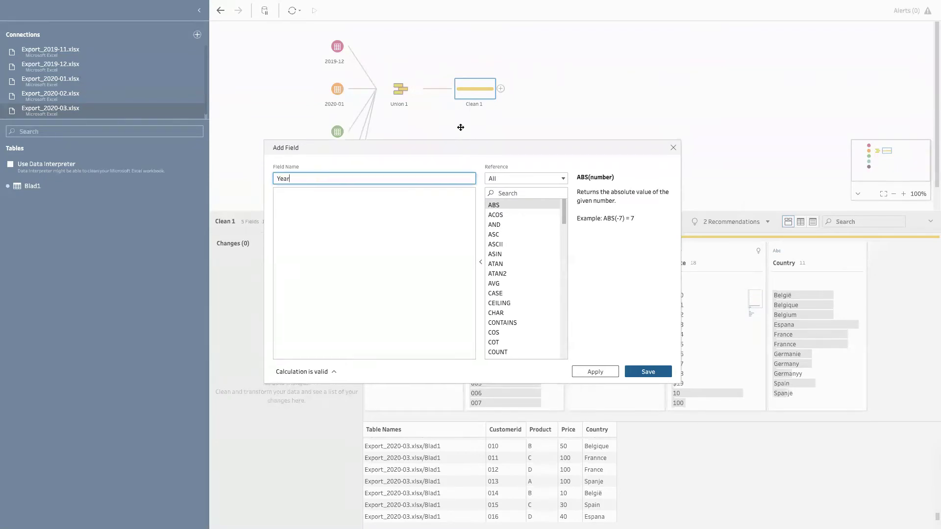
{"action": "left_click", "coordinate": [405, 232]}
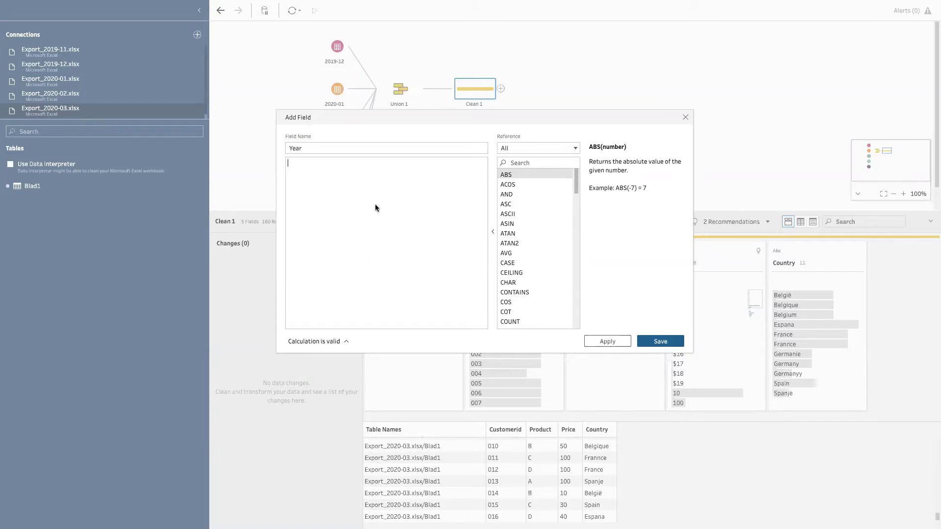
{"action": "type", "text": "mid("}
{"action": "type", "text": "[T"}
{"action": "key", "text": "Return"}
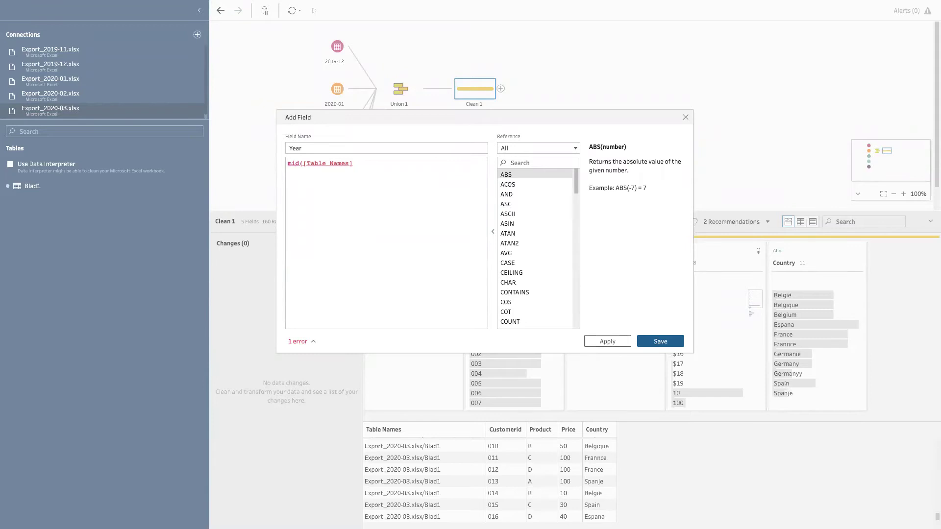
{"action": "type", "text": ",8,4)"}
{"action": "left_click_drag", "start_coordinate": [371, 164], "coordinate": [349, 163]}
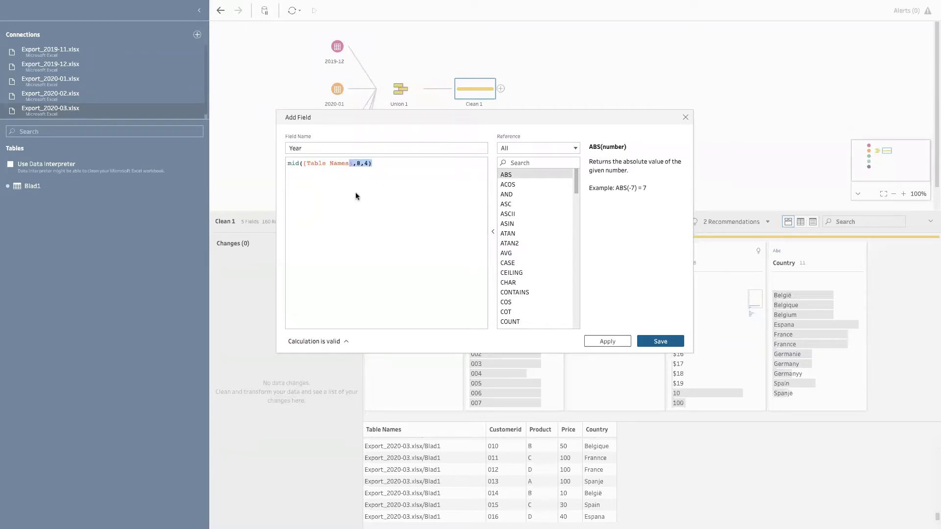
{"action": "left_click", "coordinate": [619, 342]}
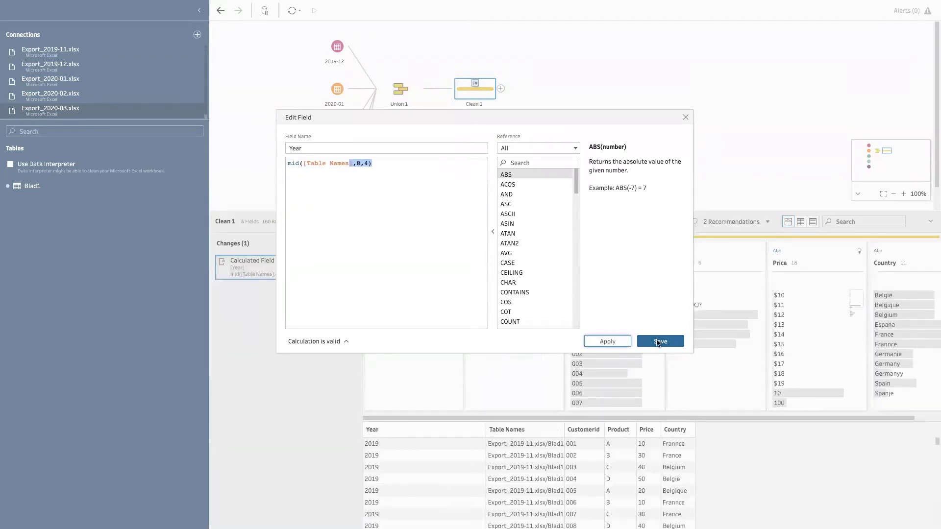
{"action": "left_click", "coordinate": [652, 342]}
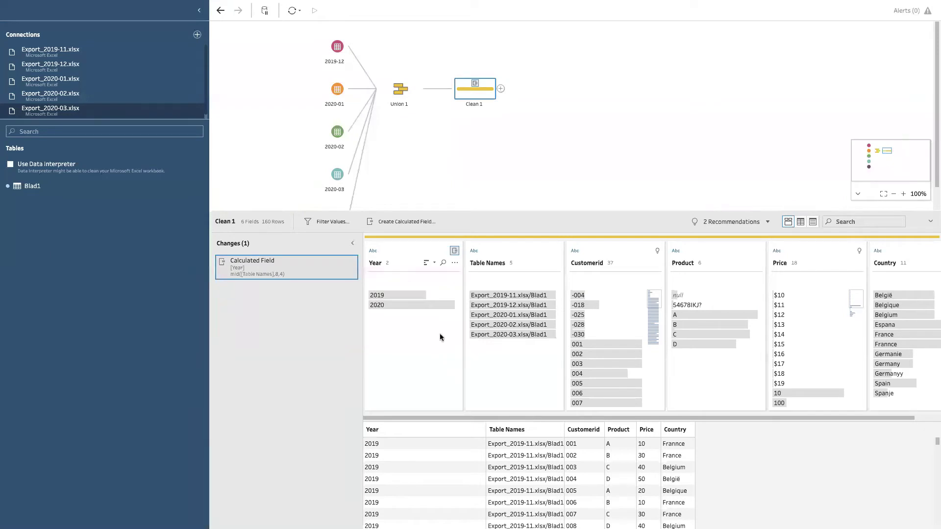
Step: Check the Year and Table Names profiles: 6 fields over 160 rows, Year showing 2019 and 2020
{"action": "mouse_move", "coordinate": [401, 324]}
{"action": "mouse_move", "coordinate": [510, 300]}
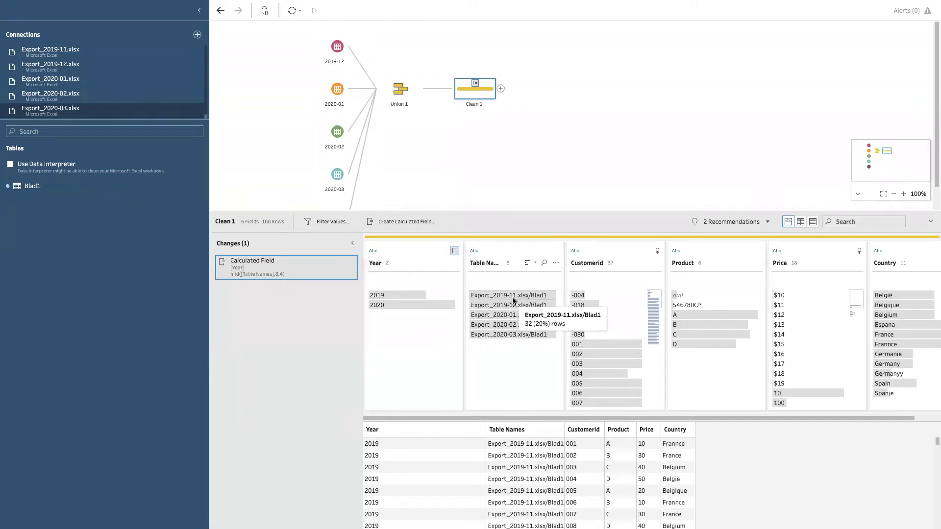
{"action": "mouse_move", "coordinate": [513, 335]}
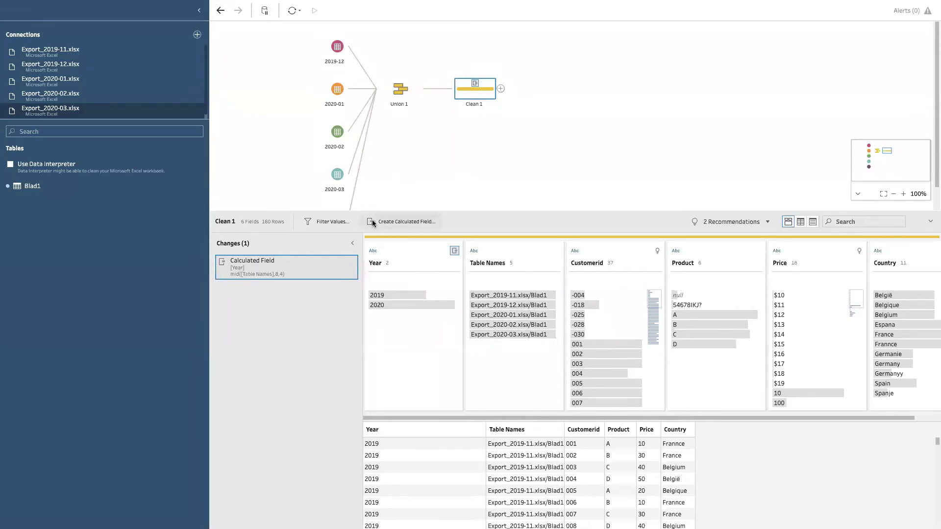
Step: Start a new calculated field named Month with its formula beginning mid(
{"action": "left_click", "coordinate": [425, 220]}
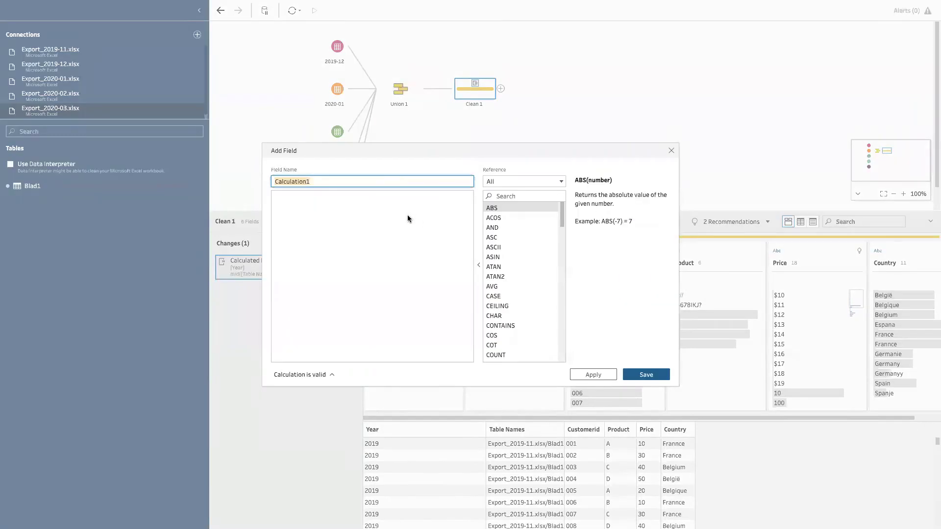
{"action": "type", "text": "Month"}
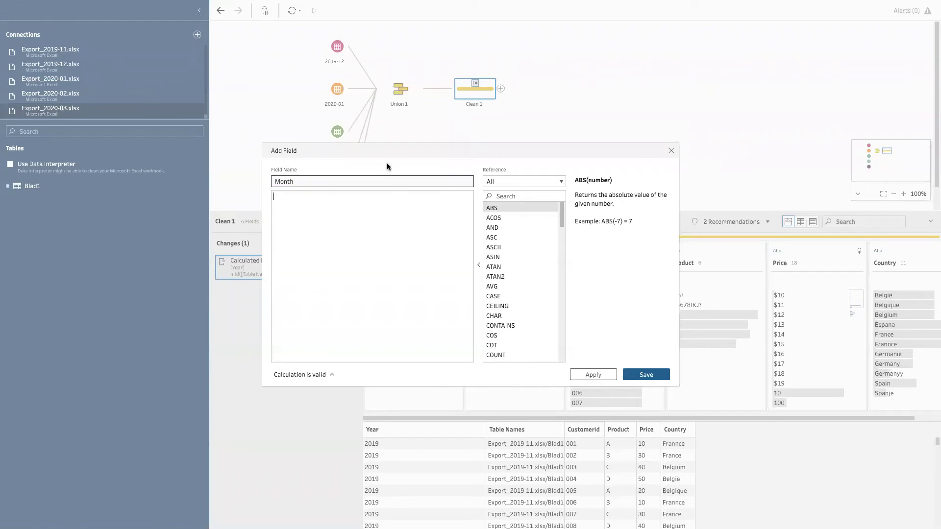
{"action": "left_click_drag", "start_coordinate": [387, 151], "coordinate": [377, 79]}
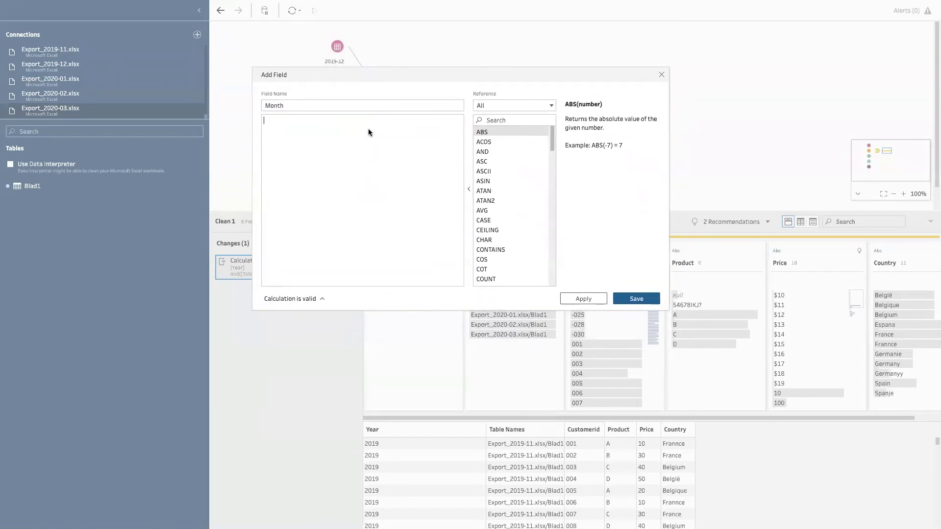
{"action": "left_click", "coordinate": [362, 155]}
{"action": "type", "text": "mid("}
Step: Search the function reference for 'mid' and read the MID function's help, then collapse the reference panel
{"action": "left_click", "coordinate": [470, 190]}
{"action": "left_click", "coordinate": [664, 191]}
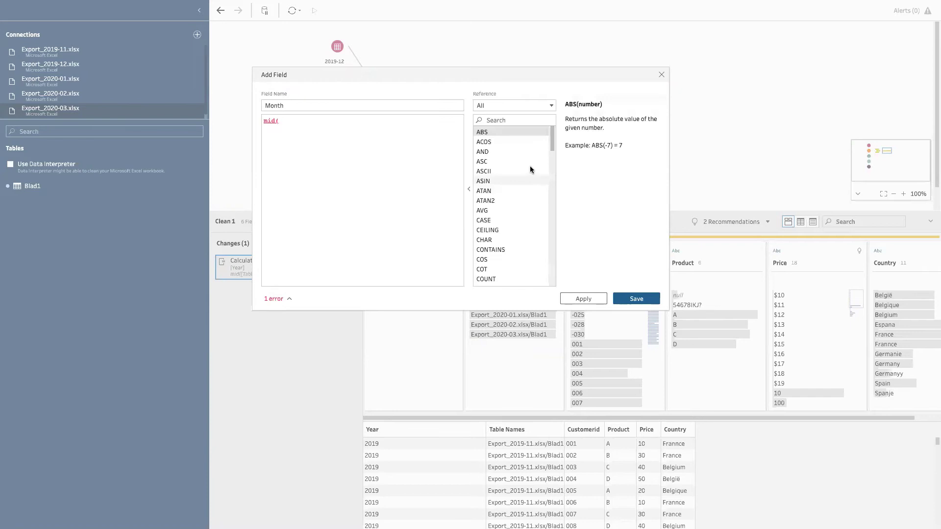
{"action": "left_click", "coordinate": [468, 192]}
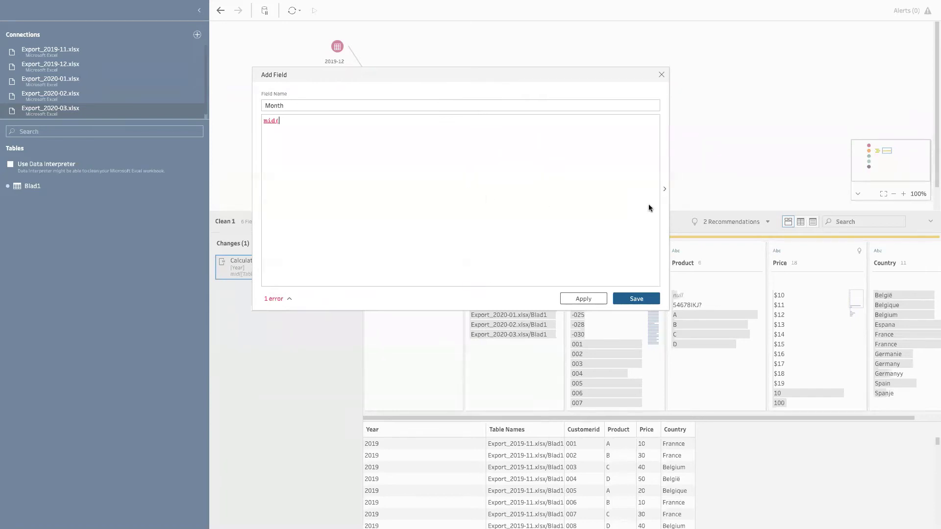
{"action": "left_click", "coordinate": [665, 190]}
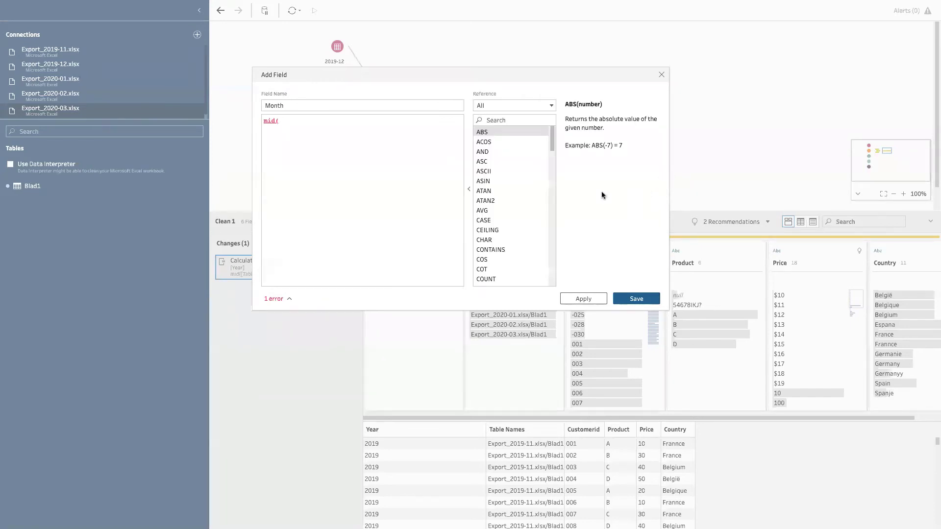
{"action": "left_click", "coordinate": [469, 190]}
{"action": "left_click", "coordinate": [665, 190]}
{"action": "left_click", "coordinate": [469, 189]}
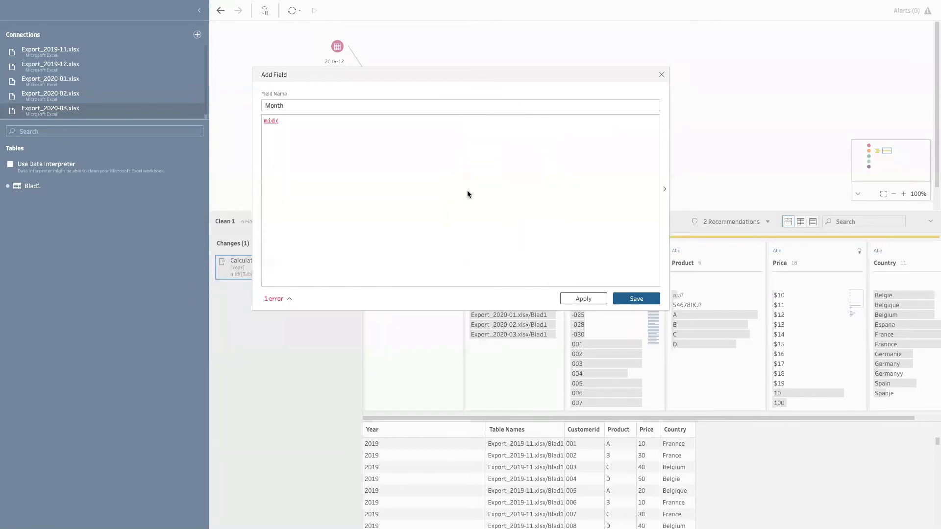
{"action": "left_click", "coordinate": [665, 190]}
{"action": "left_click", "coordinate": [509, 121]}
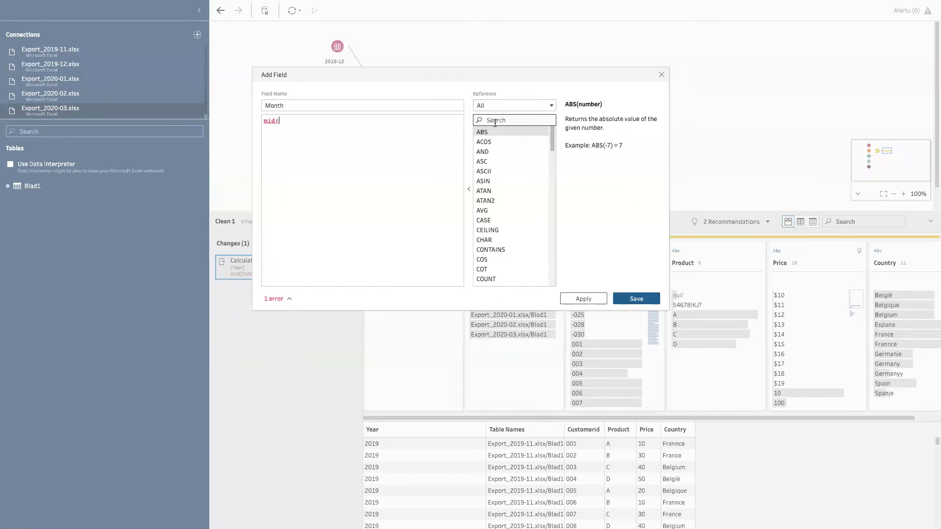
{"action": "type", "text": "mid"}
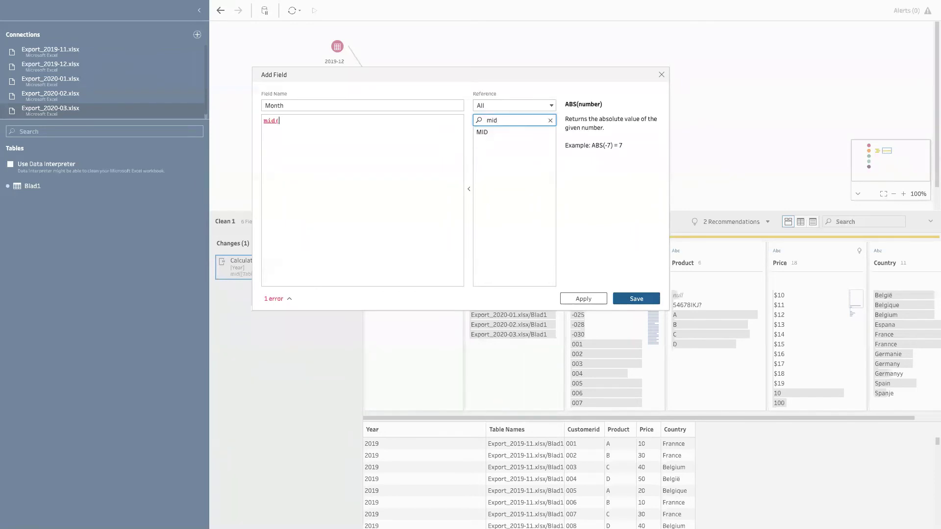
{"action": "left_click", "coordinate": [488, 133]}
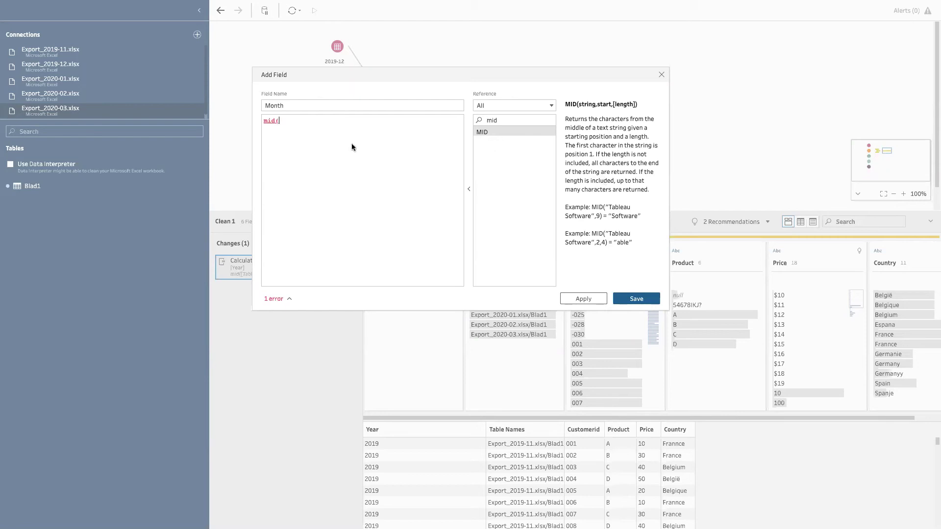
{"action": "left_click", "coordinate": [469, 189]}
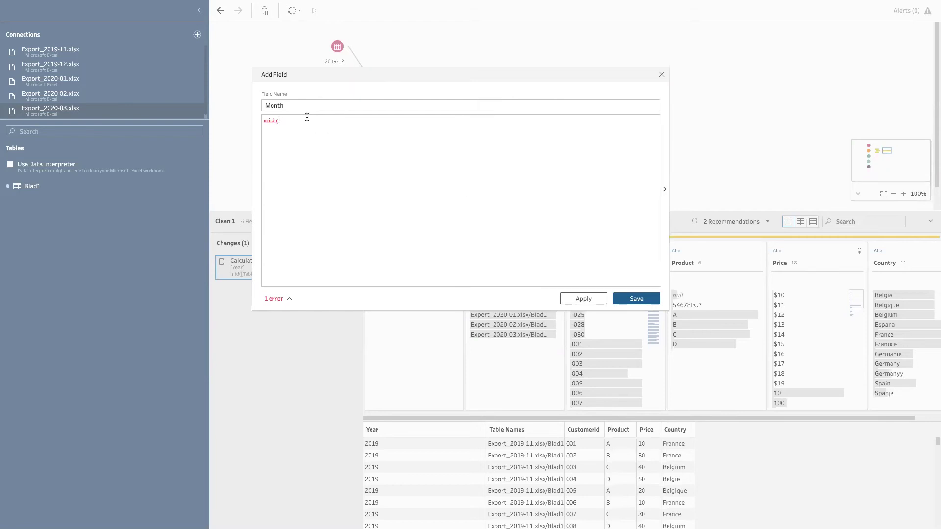
Step: Complete the Month formula as mid([Table Names],13,2) and save it, giving months 01 to 12
{"action": "type", "text": "[T"}
{"action": "key", "text": "Return"}
{"action": "type", "text": ",13,2)"}
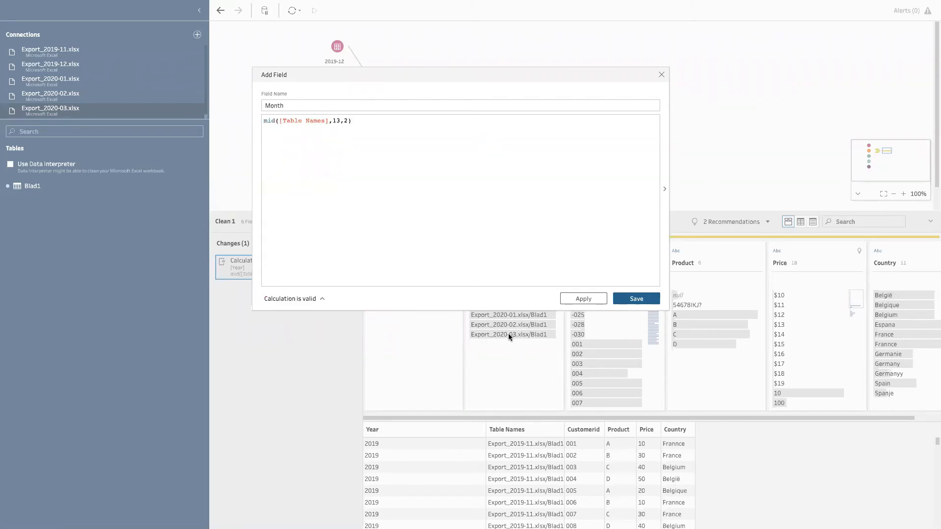
{"action": "left_click", "coordinate": [584, 299]}
{"action": "left_click", "coordinate": [636, 299]}
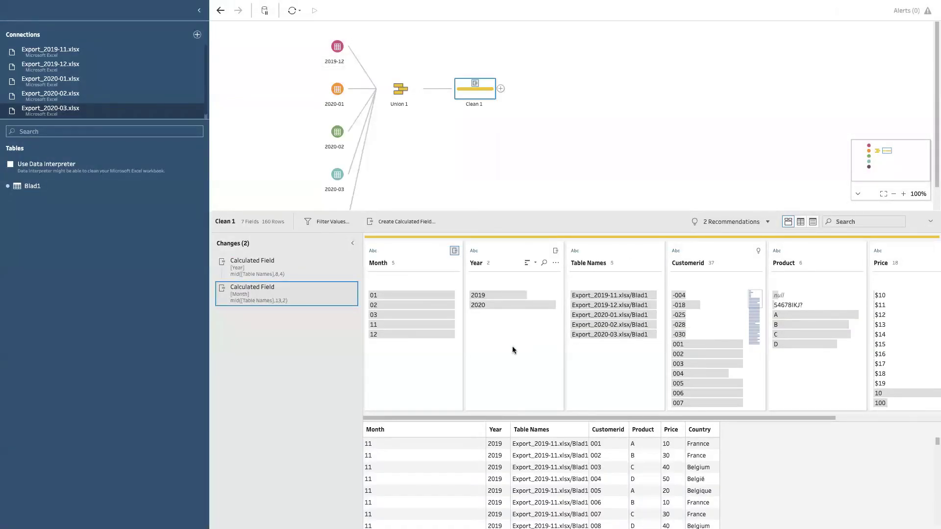
Step: Drag the Month field to sit directly after Year in Clean 1
{"action": "left_click_drag", "start_coordinate": [414, 251], "coordinate": [559, 257]}
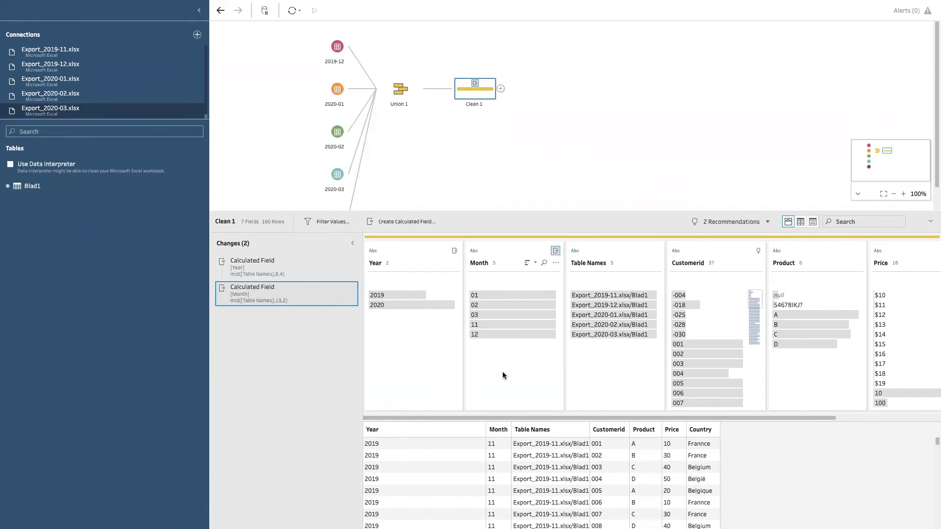
{"action": "left_click", "coordinate": [410, 222]}
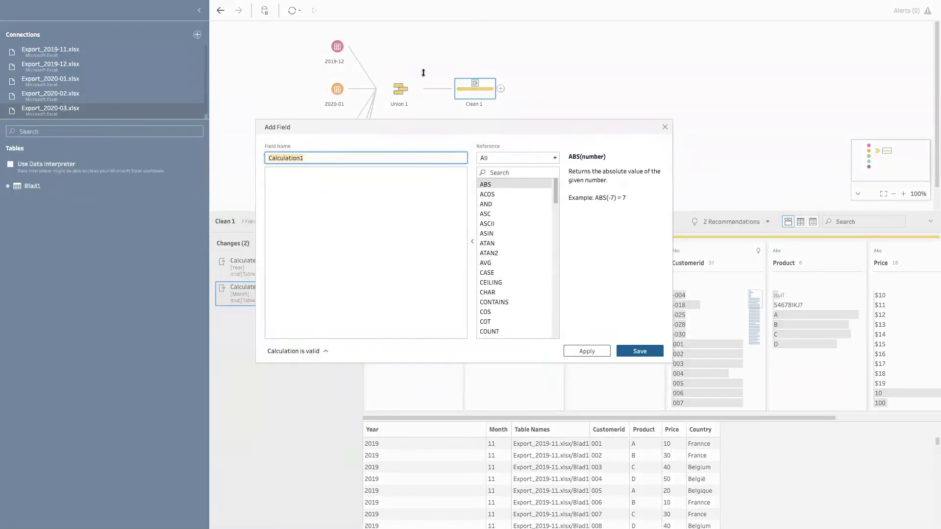
Step: Create a Year Month calculated field as [Year]+"-"+[Month], giving 2019-11 through 2020-03
{"action": "left_click_drag", "start_coordinate": [423, 72], "coordinate": [409, 176]}
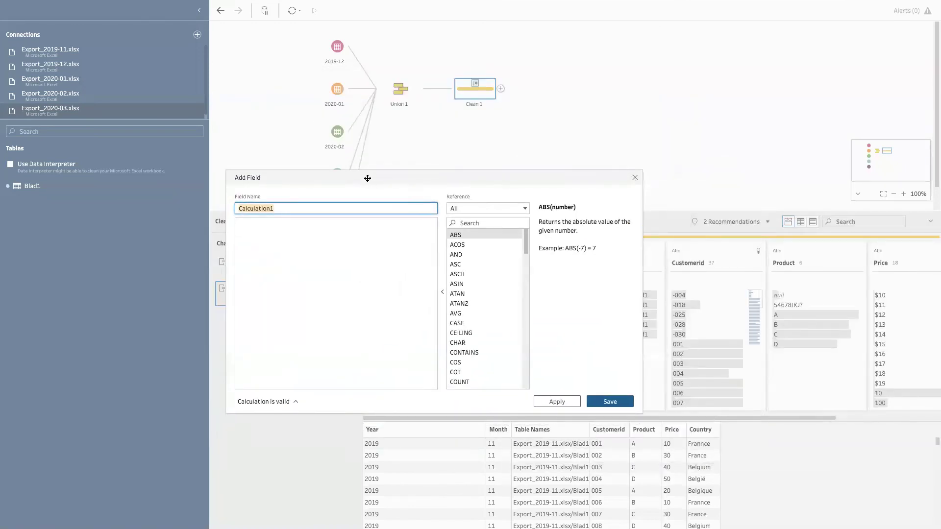
{"action": "type", "text": "Year Month"}
{"action": "left_click", "coordinate": [376, 263]}
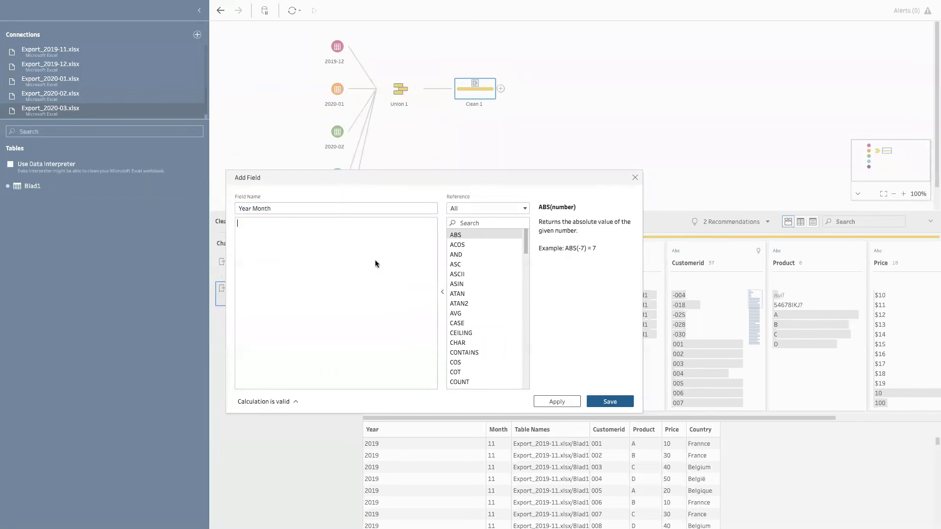
{"action": "left_click_drag", "start_coordinate": [355, 178], "coordinate": [383, 23]}
{"action": "type", "text": "[Ye"}
{"action": "key", "text": "Return"}
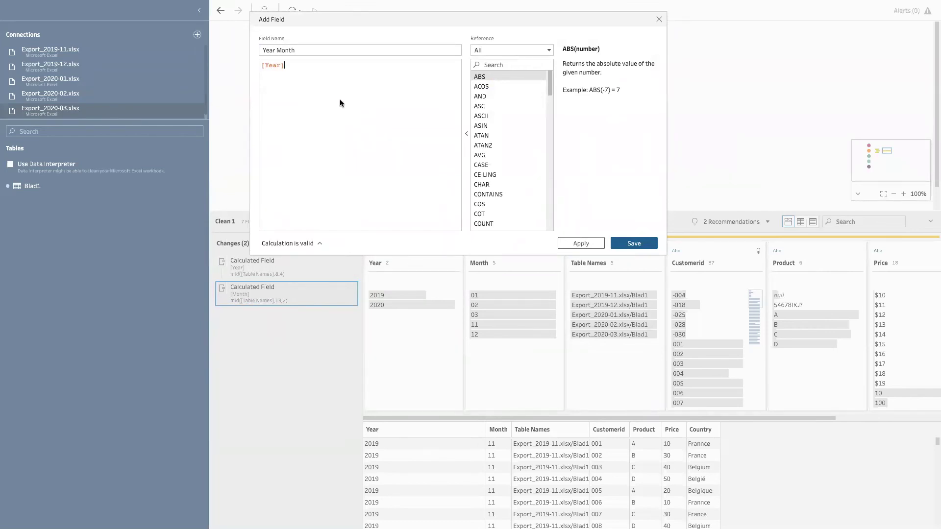
{"action": "type", "text": "+\"-\"+[Month]"}
{"action": "left_click_drag", "start_coordinate": [403, 21], "coordinate": [395, 75]}
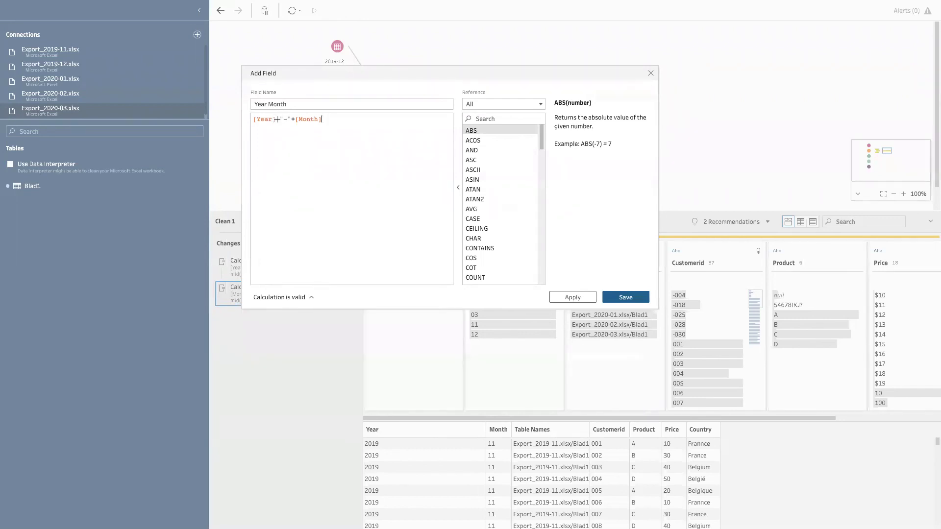
{"action": "left_click", "coordinate": [610, 295]}
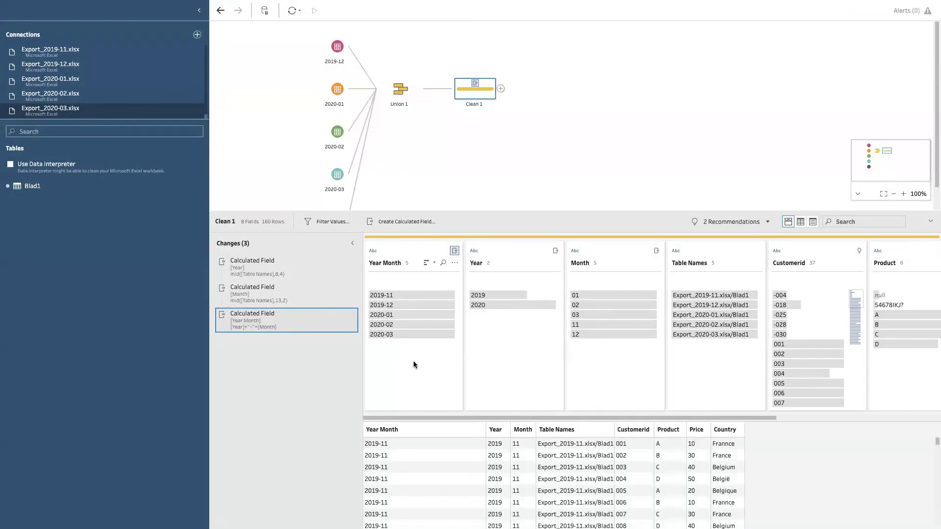
Step: Reselect Clean 1 to review its 8 fields, led by Year Month, Year and Month
{"action": "left_click", "coordinate": [510, 143]}
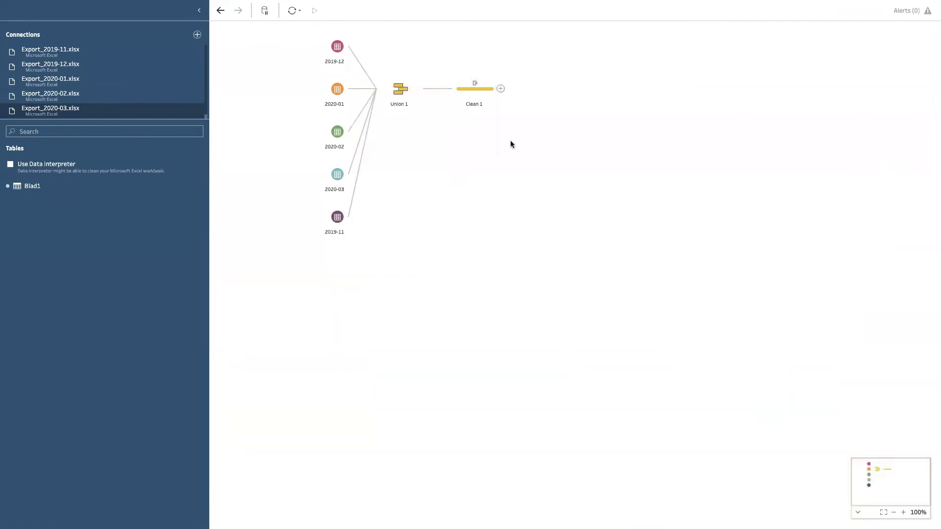
{"action": "left_click", "coordinate": [478, 87]}
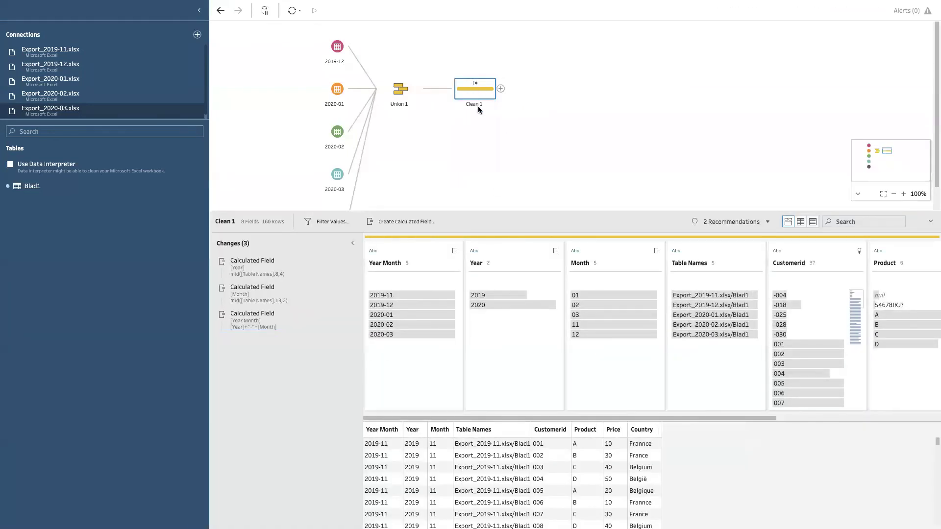